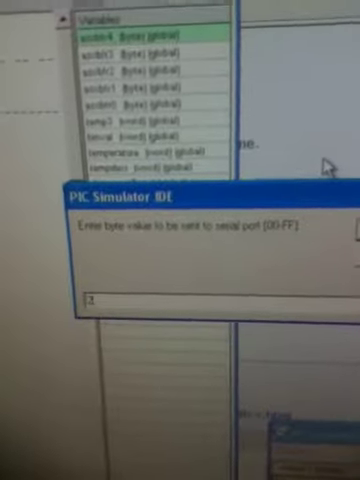
pyautogui.write('20')
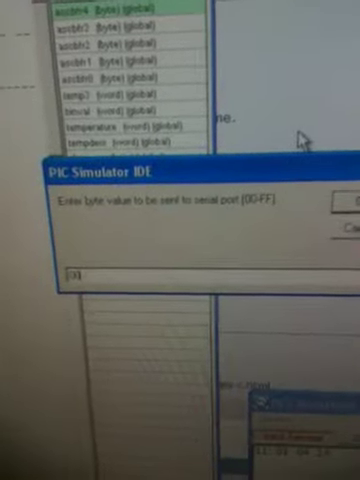
# Send the command byte 120 to the serial port to request a reading
pyautogui.press('Return')
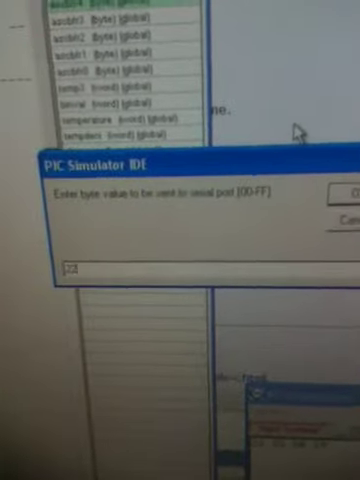